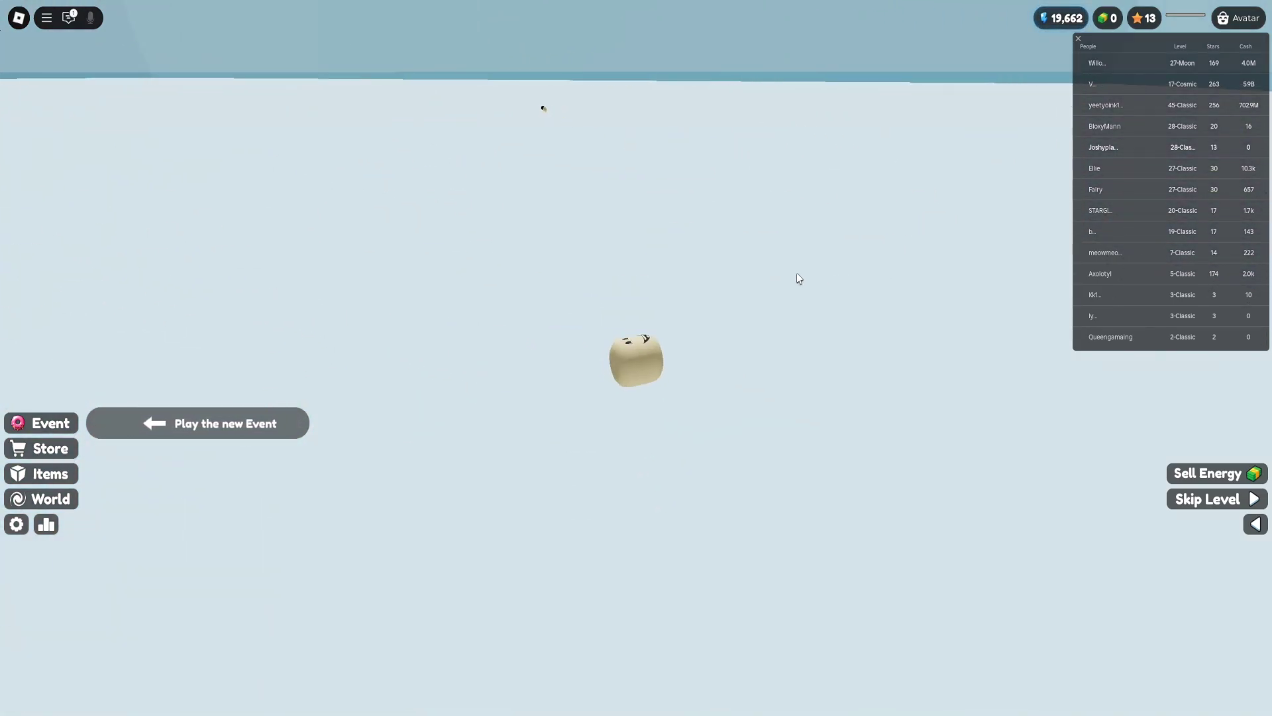
# - Walk the respawned avatar forward with W across the snow and up the giant snow figure
pyautogui.press('w')
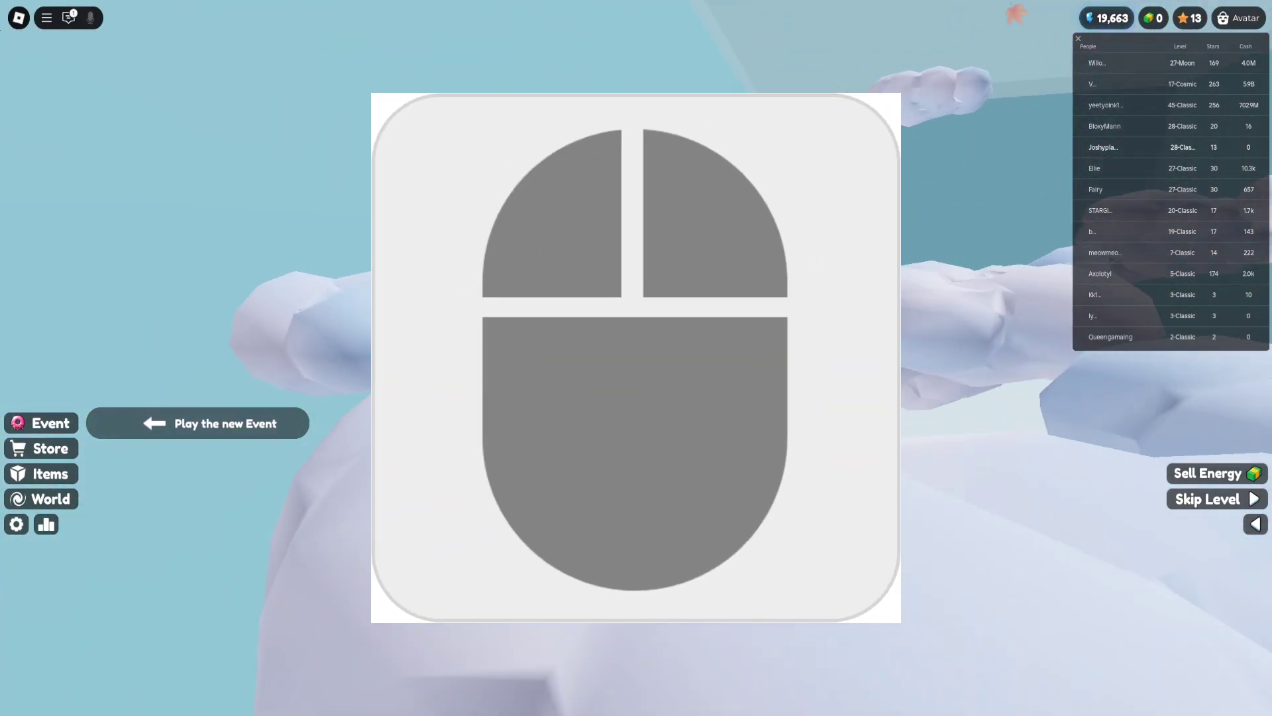
pyautogui.press('w')
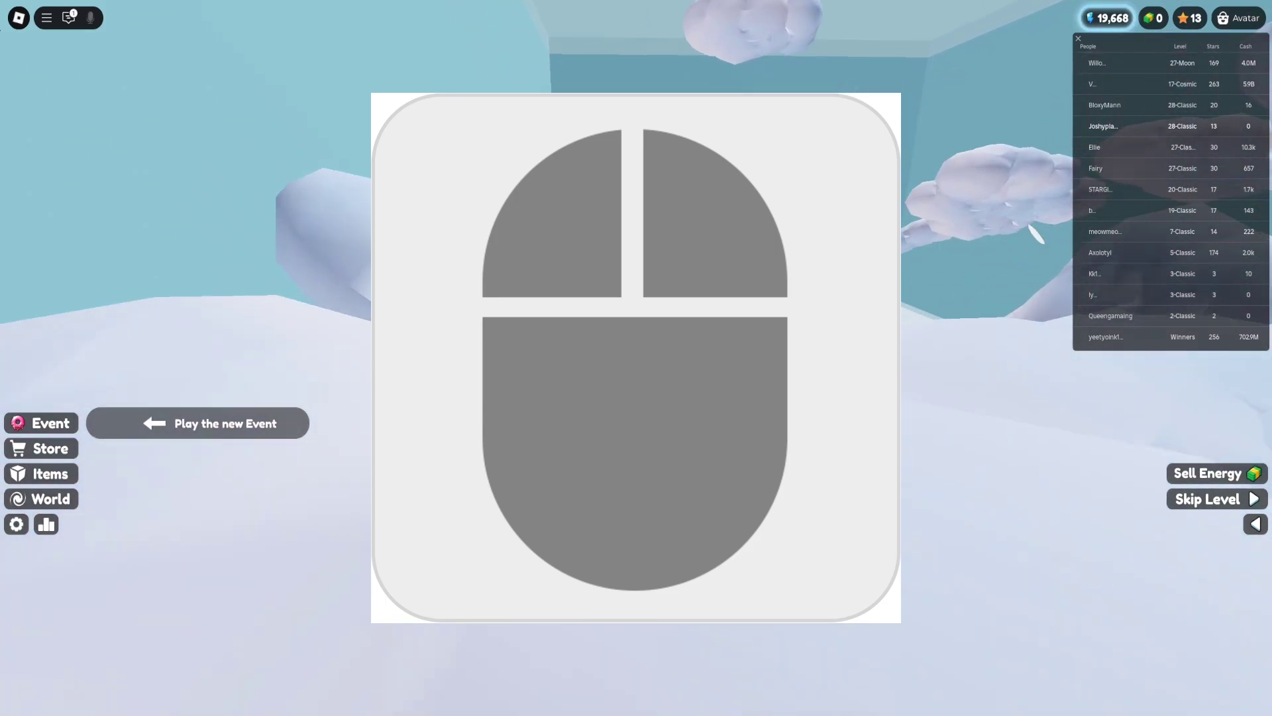
pyautogui.press('w')
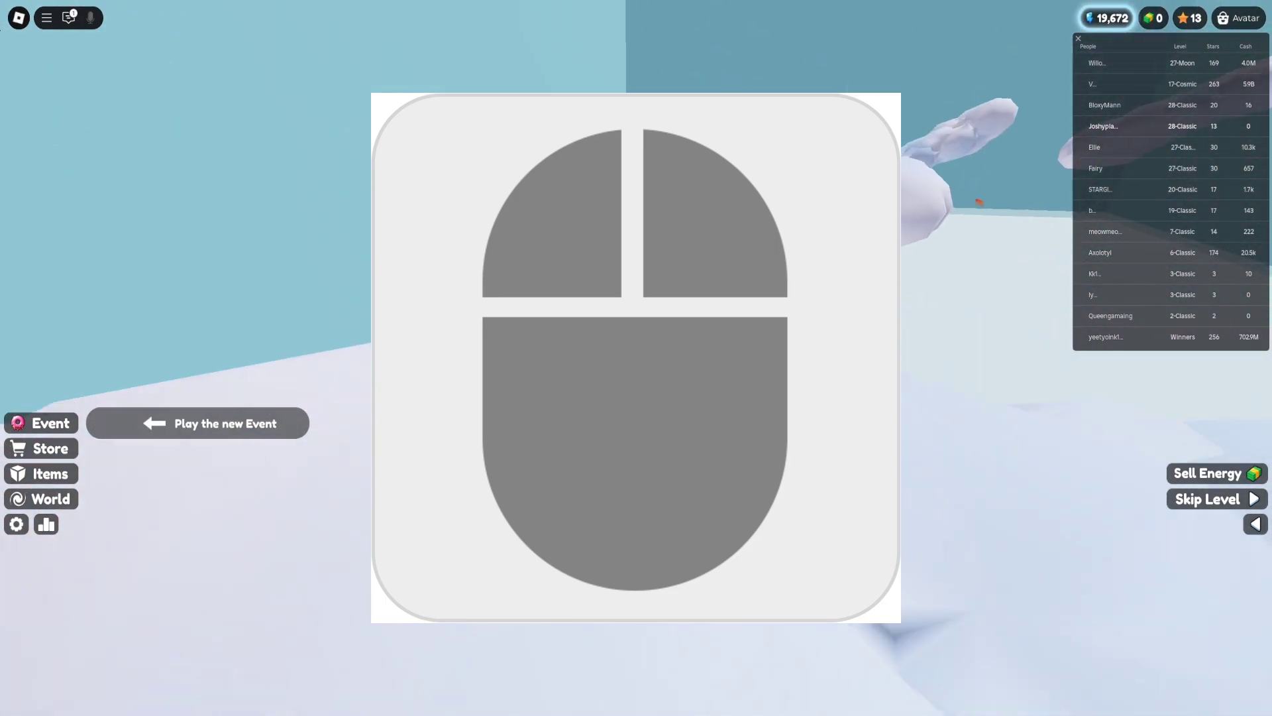
pyautogui.press('w')
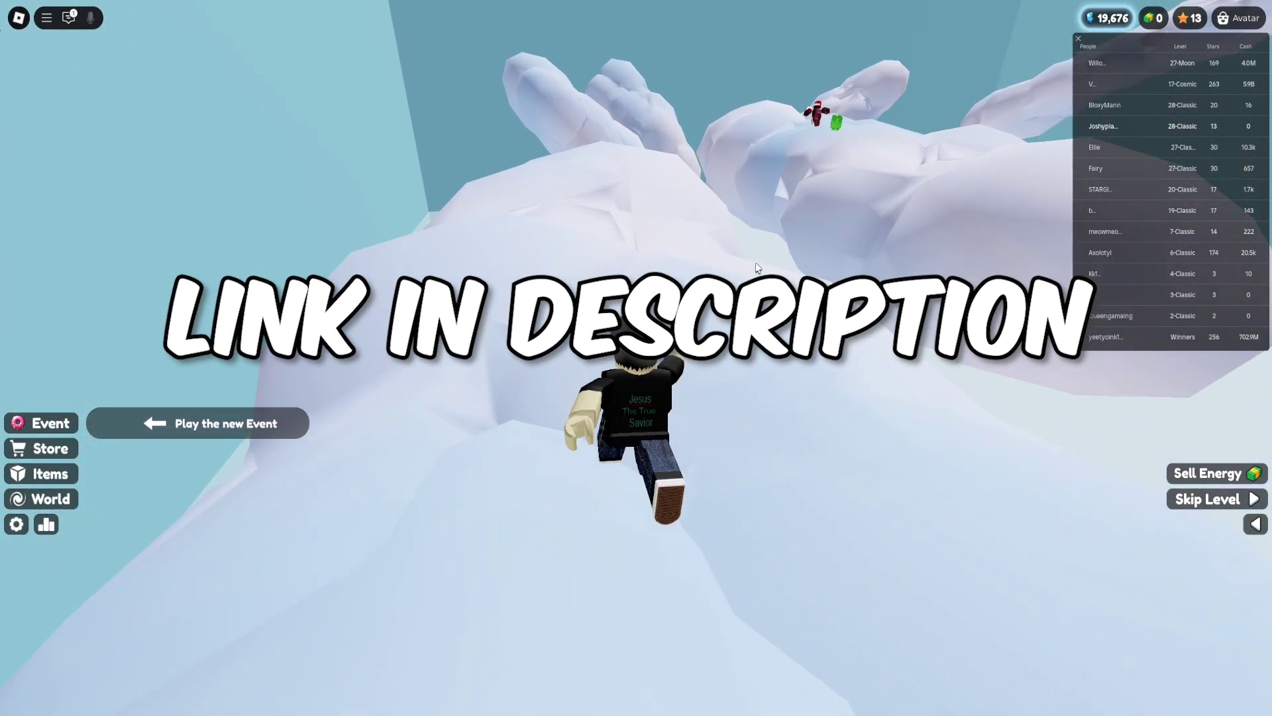
pyautogui.press('w')
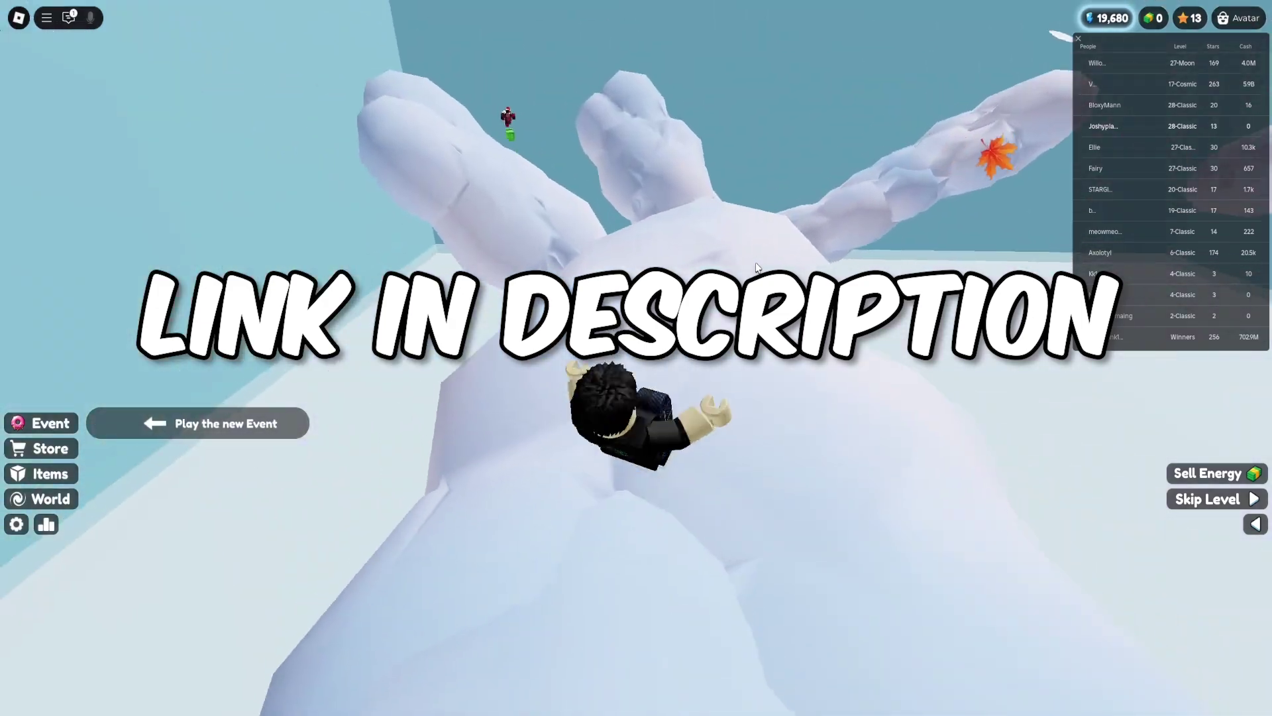
pyautogui.press('w')
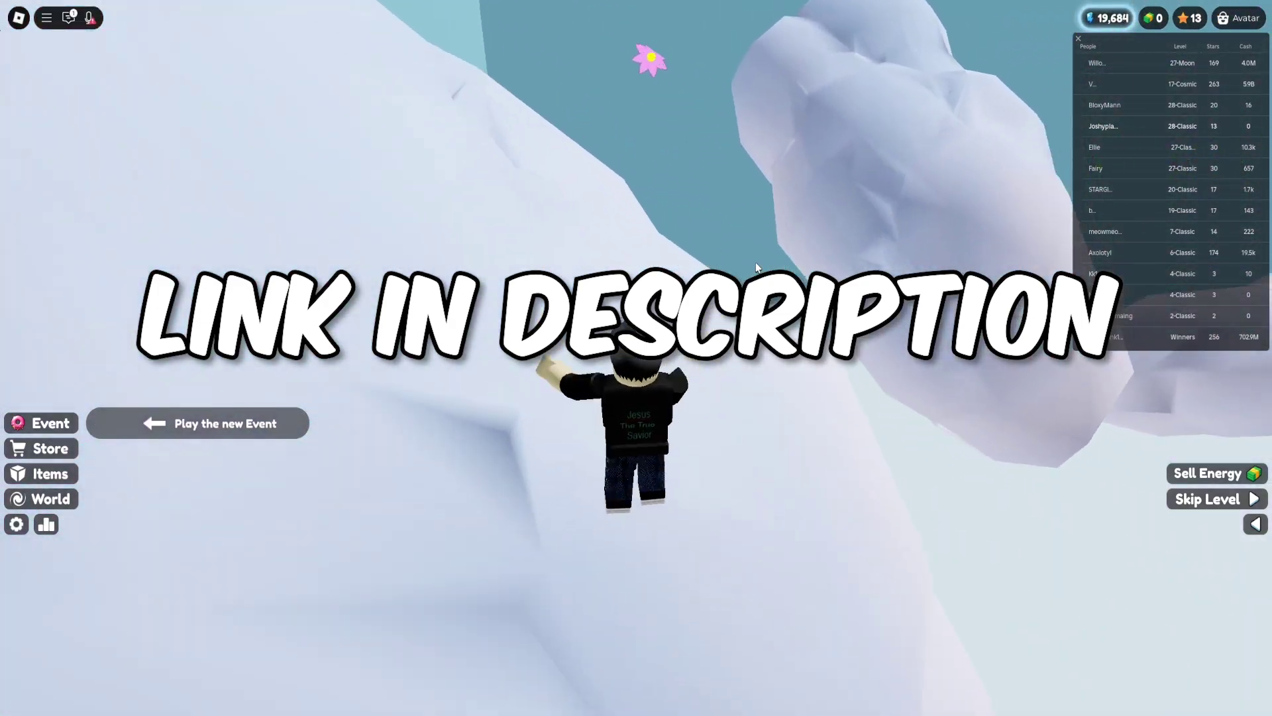
pyautogui.press('w')
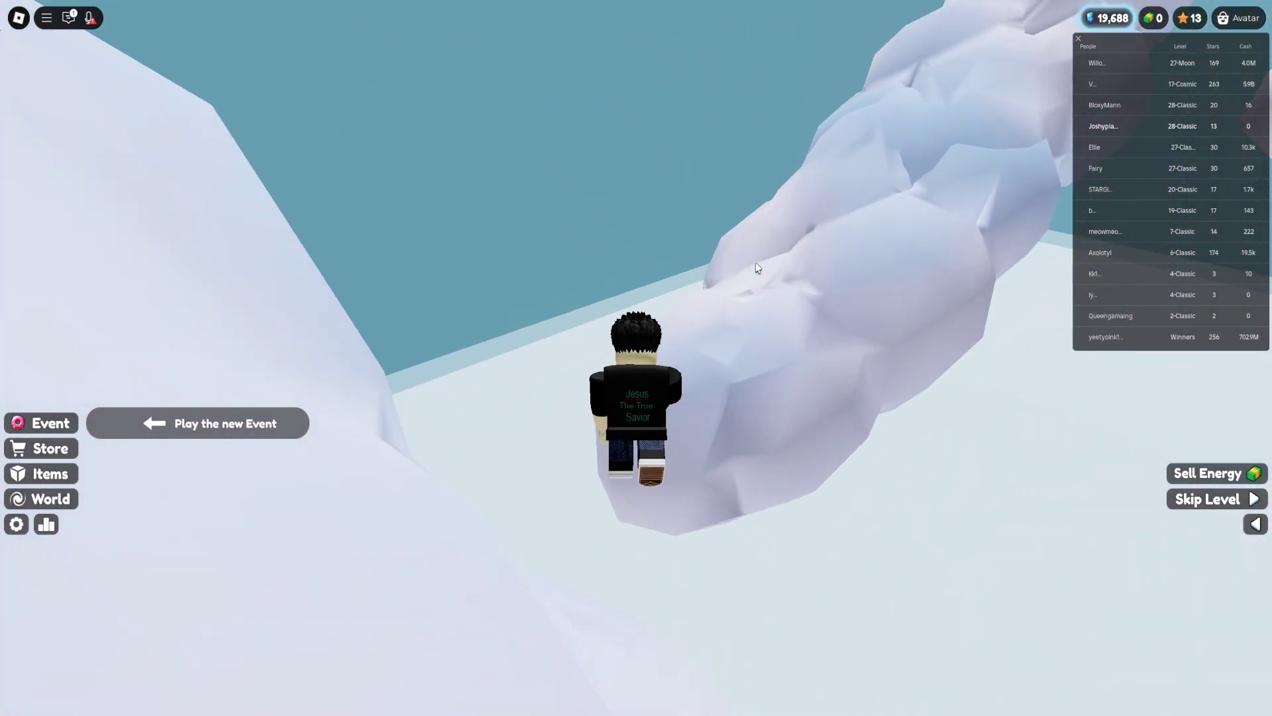
pyautogui.press('w')
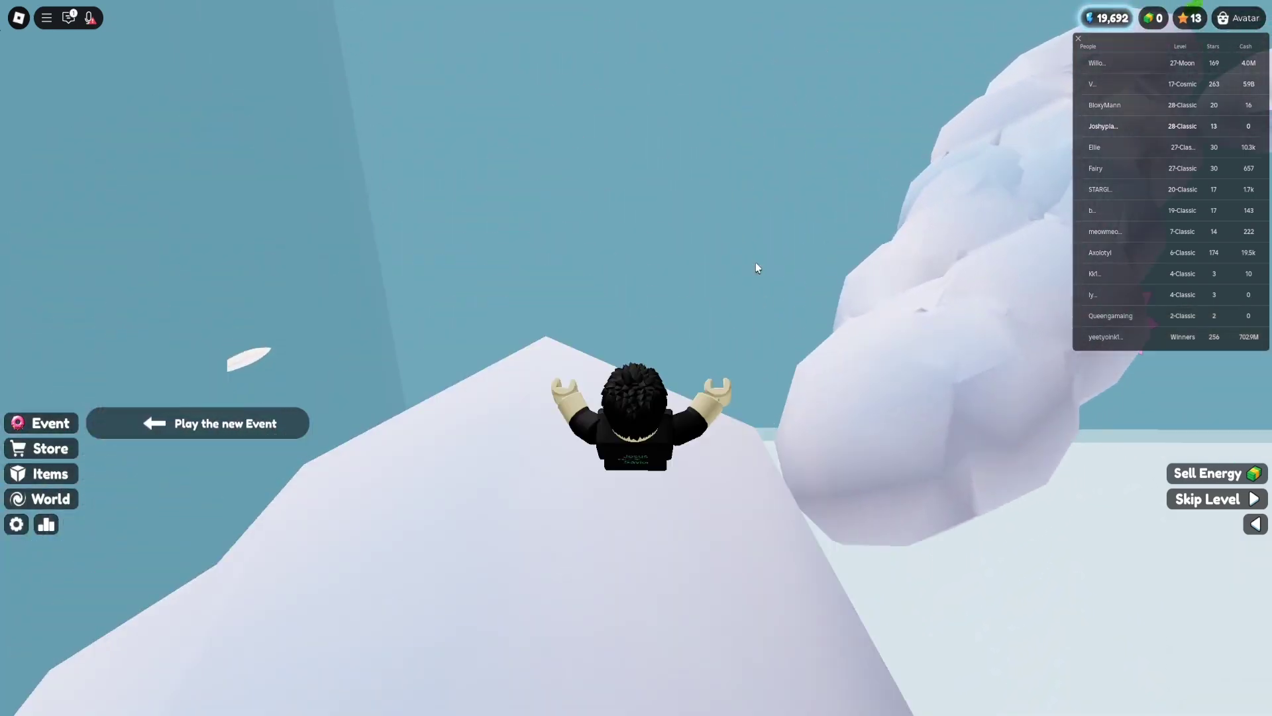
pyautogui.press('w')
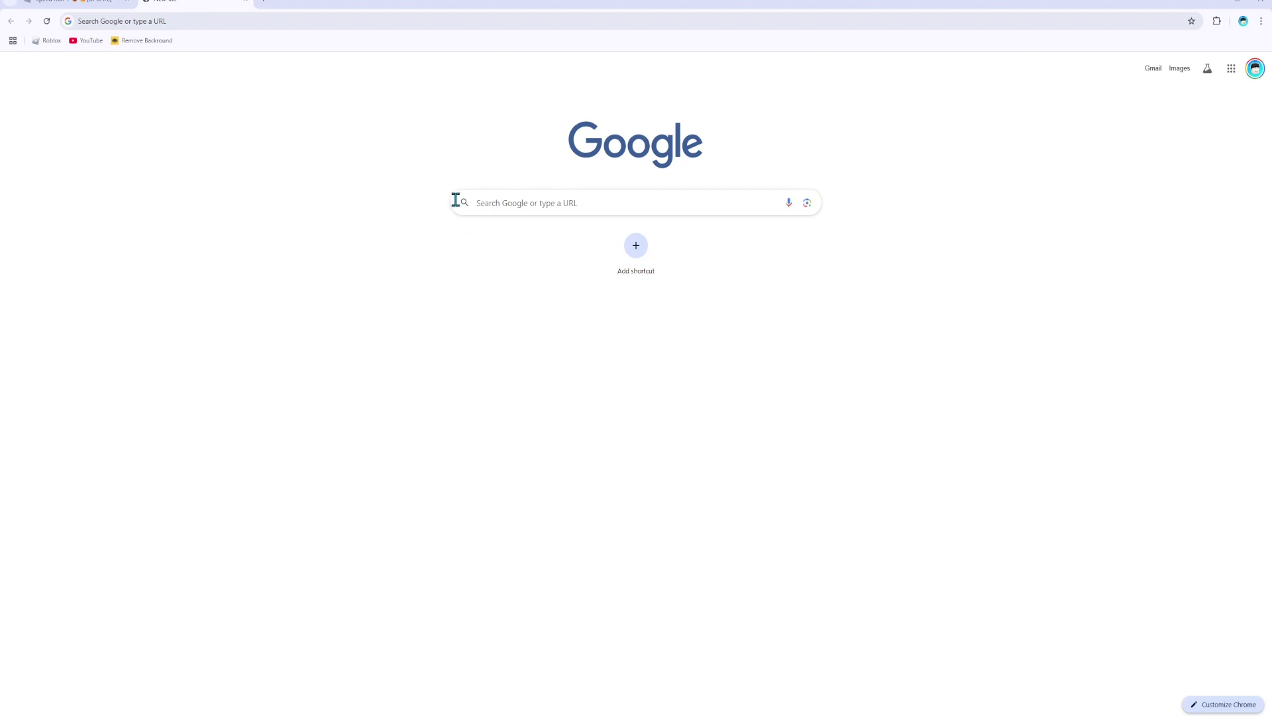
# - Search the web for 'op auto cliker' from the Chrome address bar
pyautogui.click(268, 20)
pyautogui.write('op')
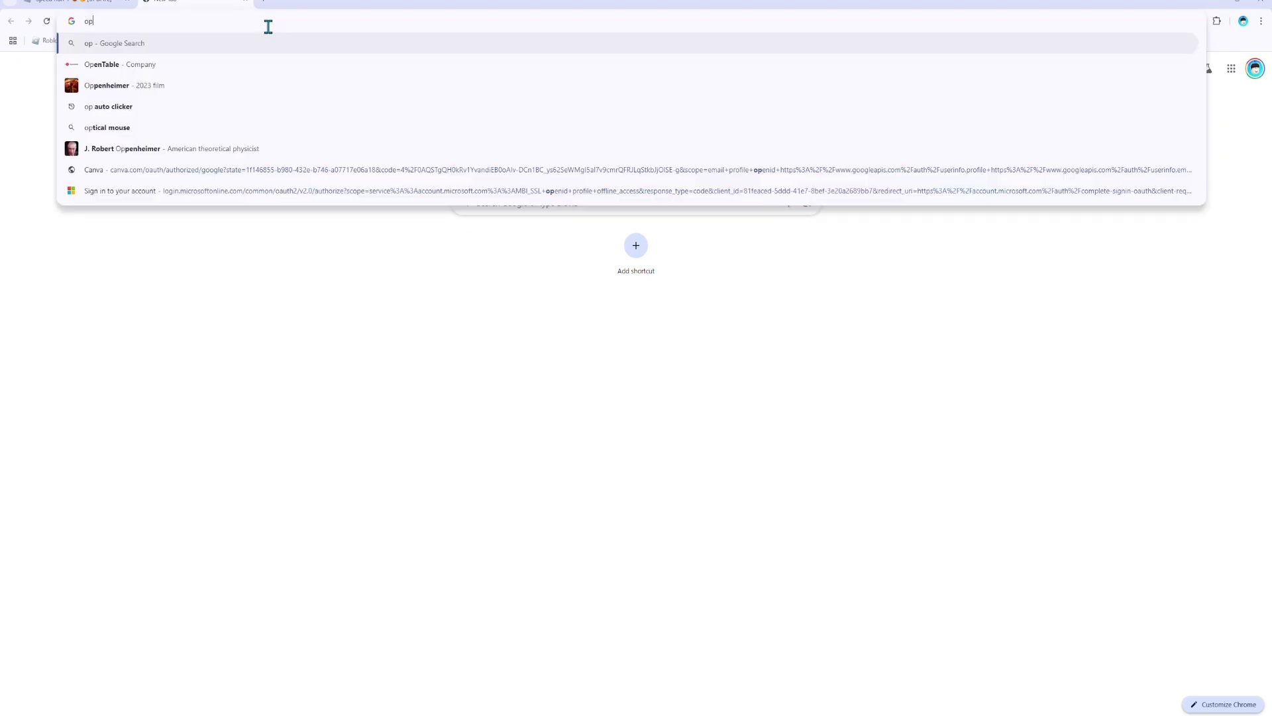
pyautogui.write(' auto')
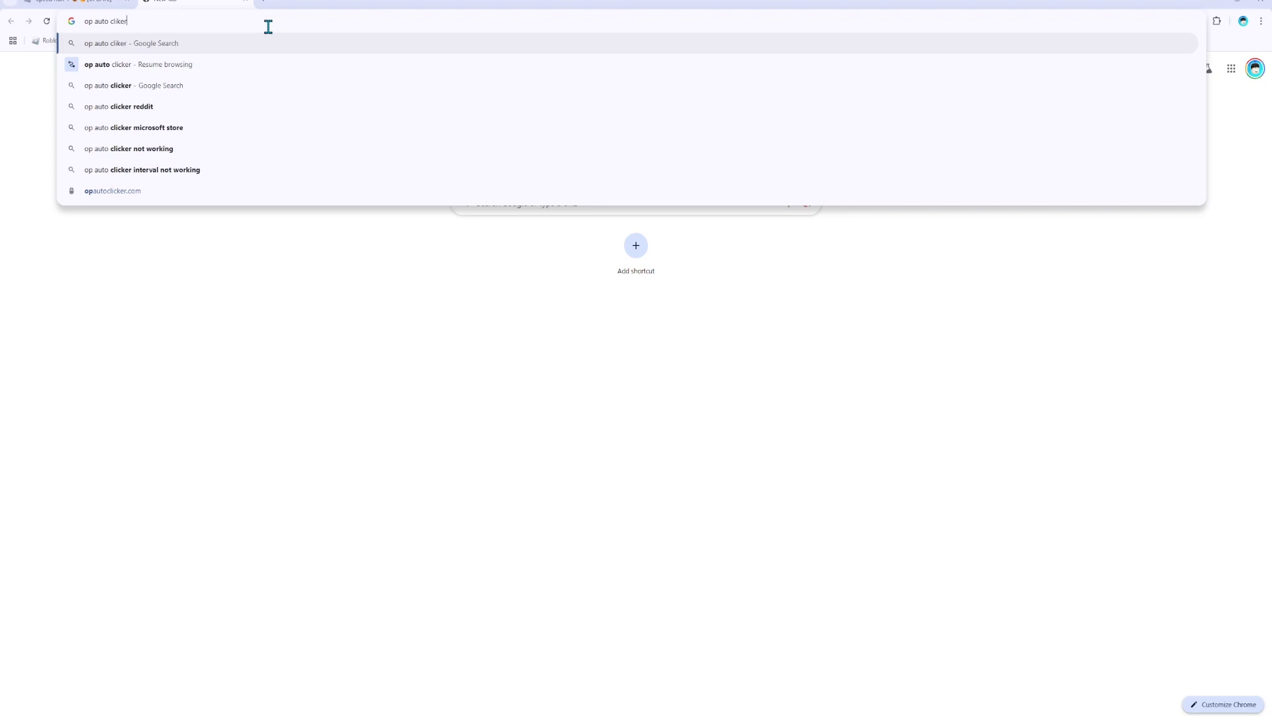
pyautogui.write(' cliker')
pyautogui.press('Return')
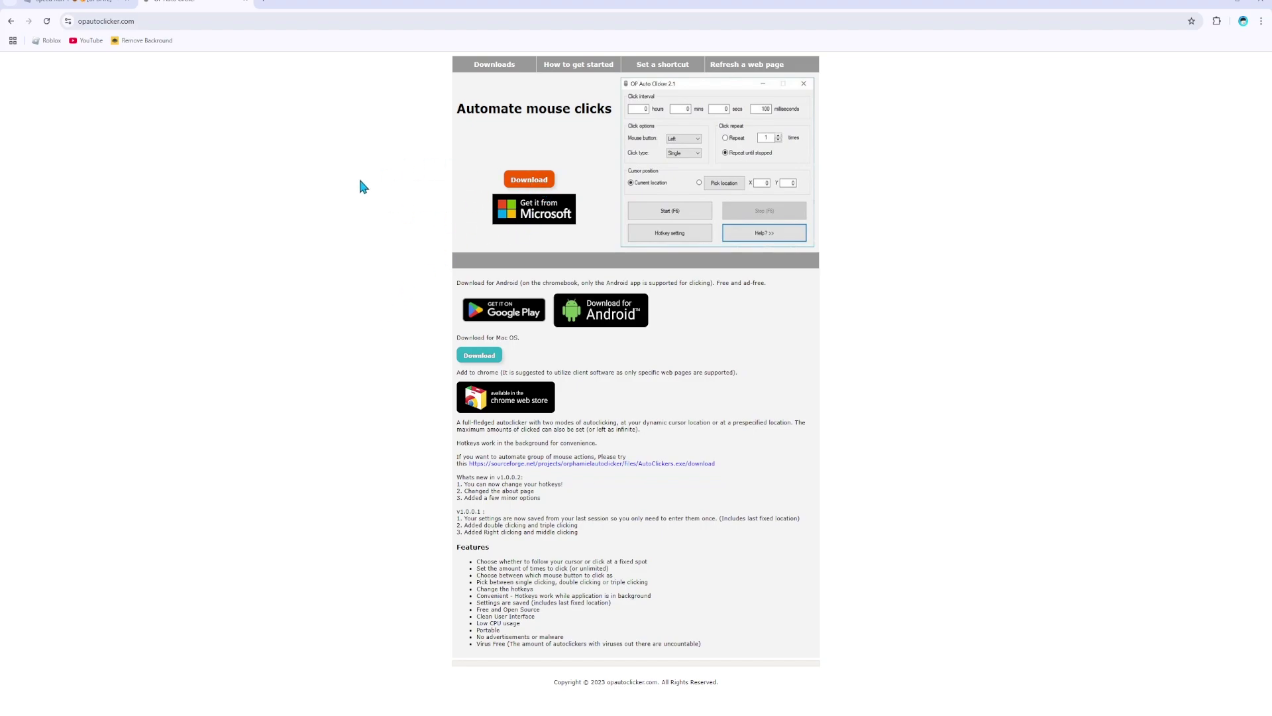
# - Download and launch OP Auto Clicker 3.1, minimize it, close the downloads folder, return to the game page
pyautogui.click(527, 182)
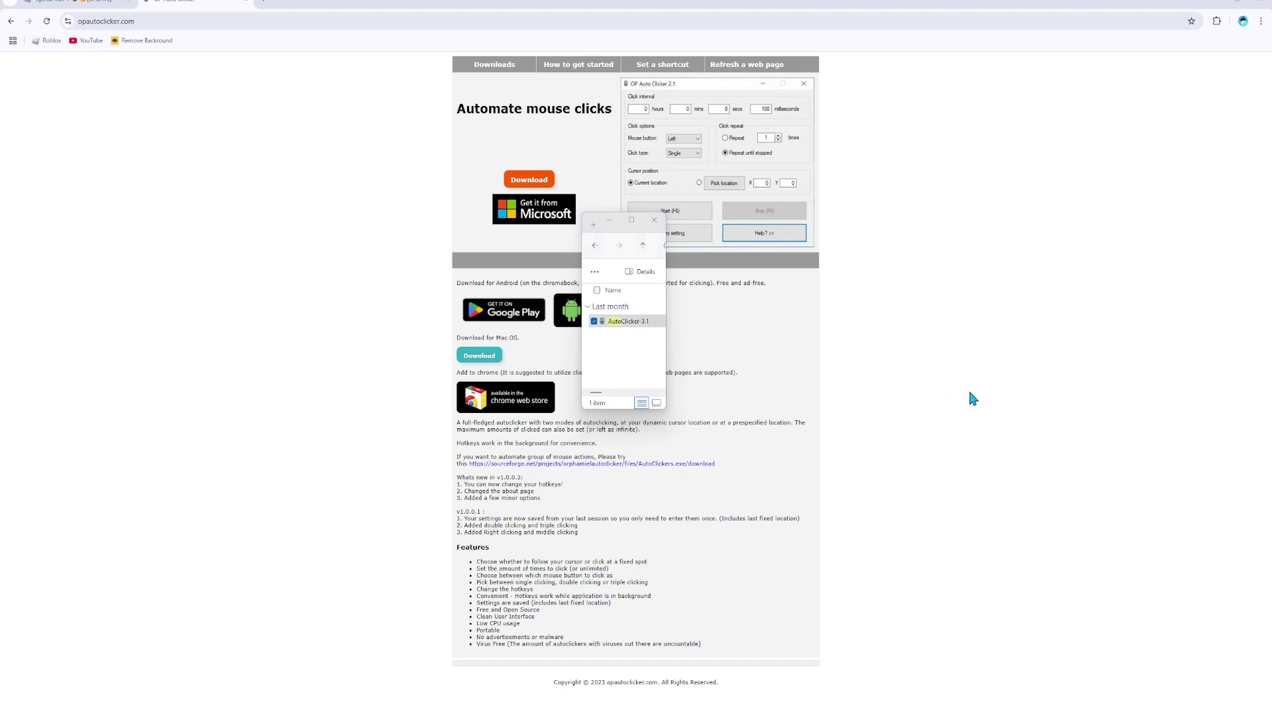
pyautogui.moveTo(1246, 163); pyautogui.dragTo(469, 226)
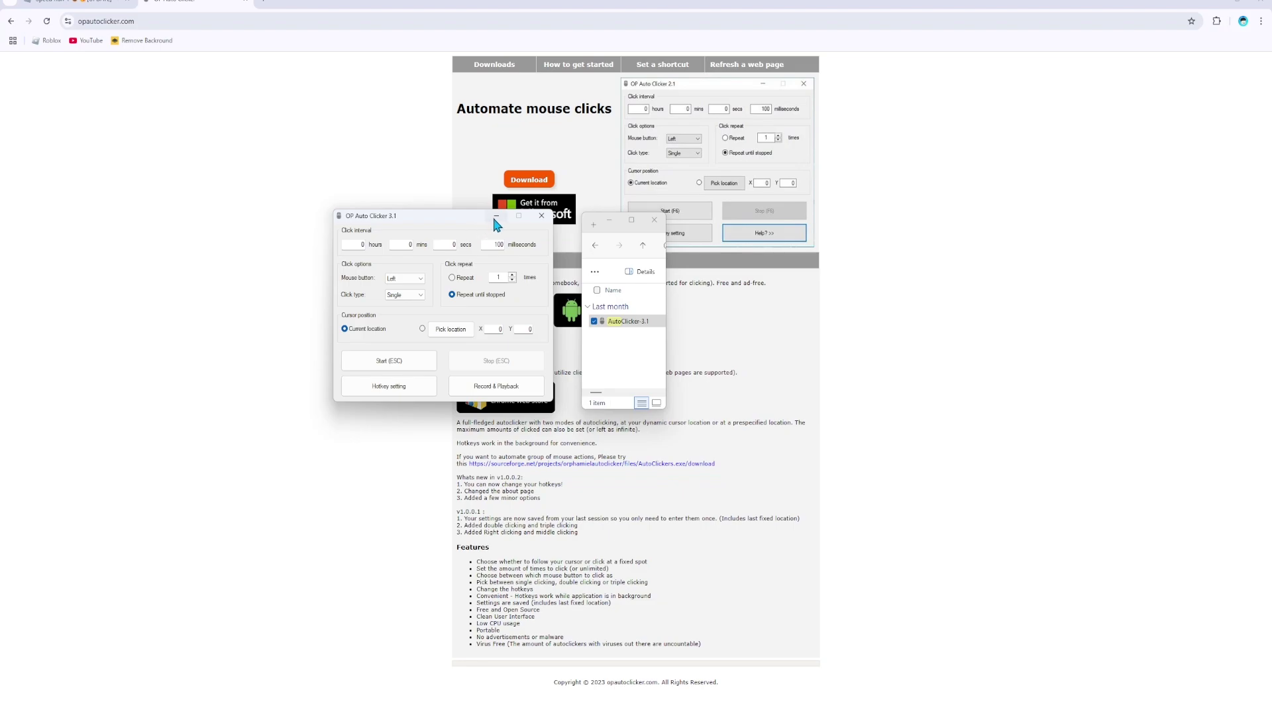
pyautogui.click(496, 216)
pyautogui.click(654, 220)
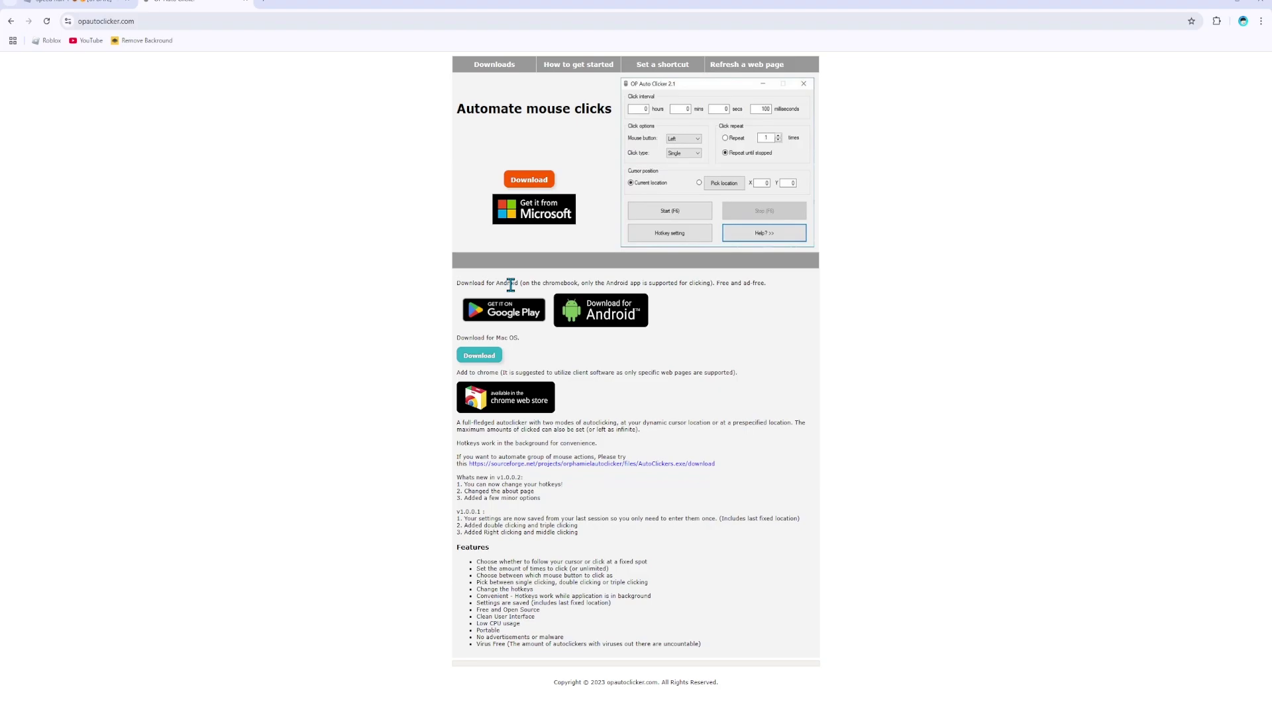
pyautogui.hotkey('ctrl', 'shift', 'Tab')
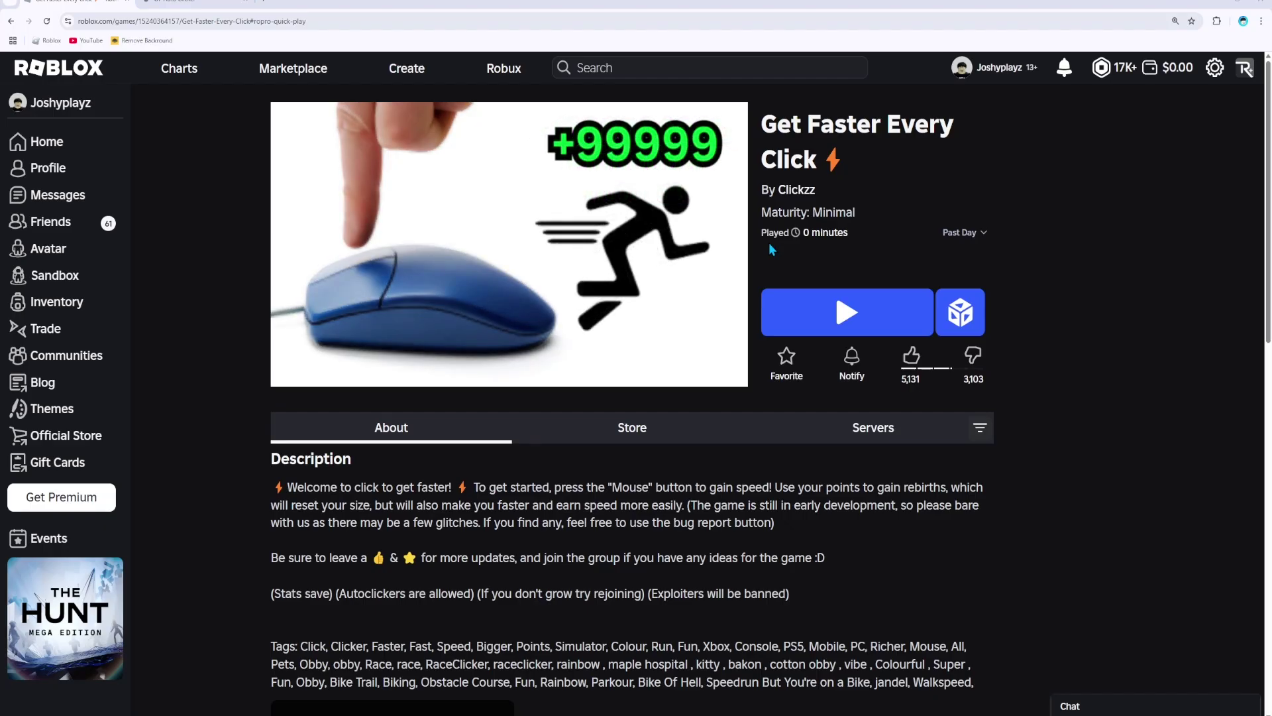
# - Center and maximize the Get Faster Every Click window, hide the leaderboard, and decline favoriting the game
pyautogui.moveTo(1269, 126); pyautogui.dragTo(577, 190)
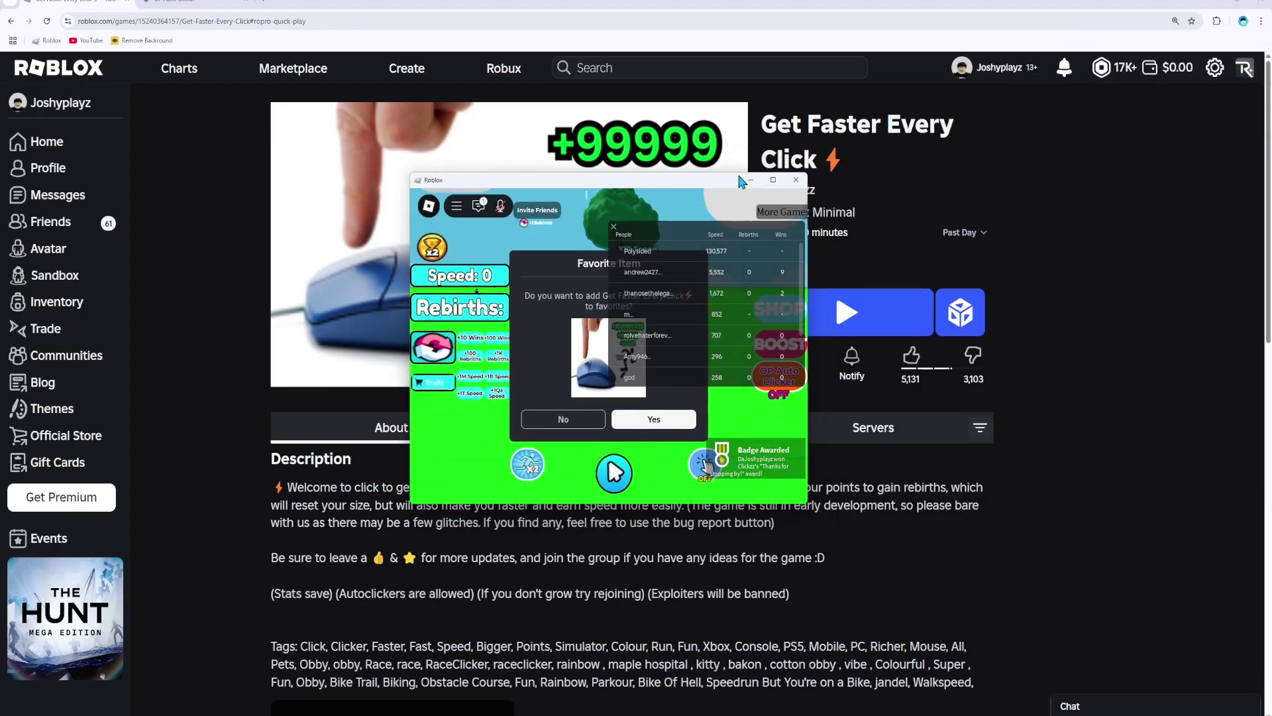
pyautogui.click(772, 179)
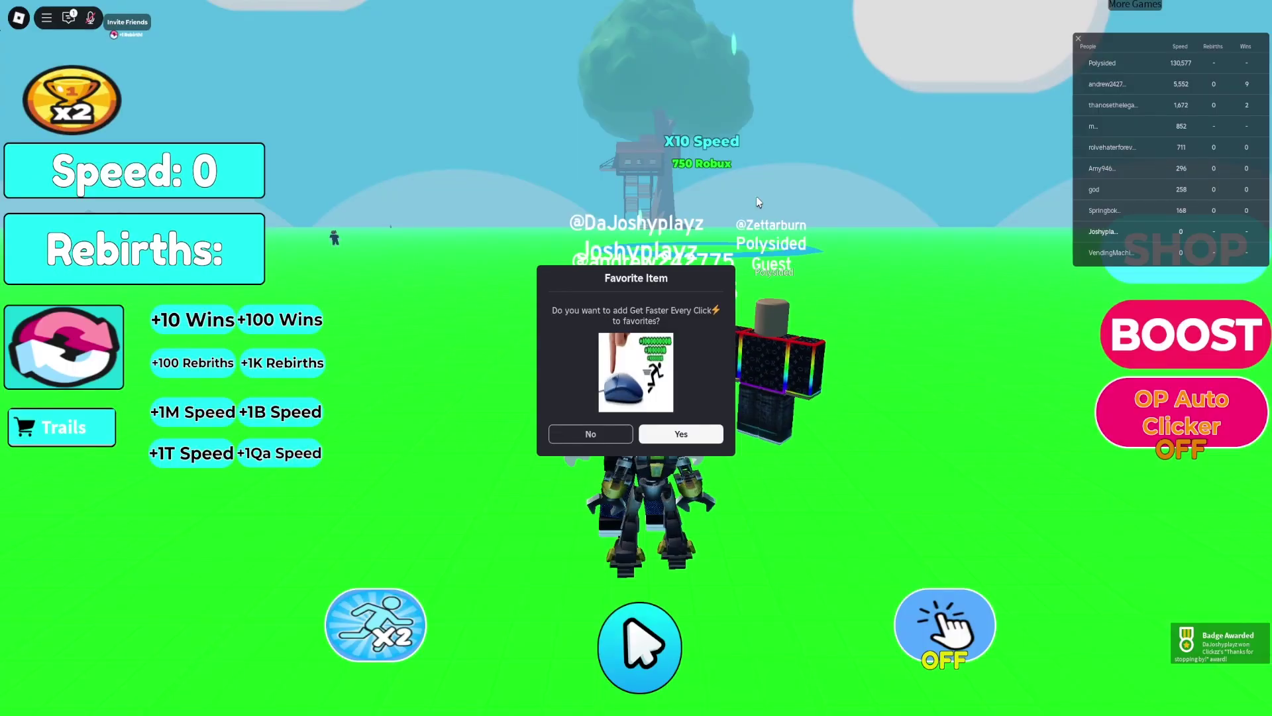
pyautogui.click(1079, 41)
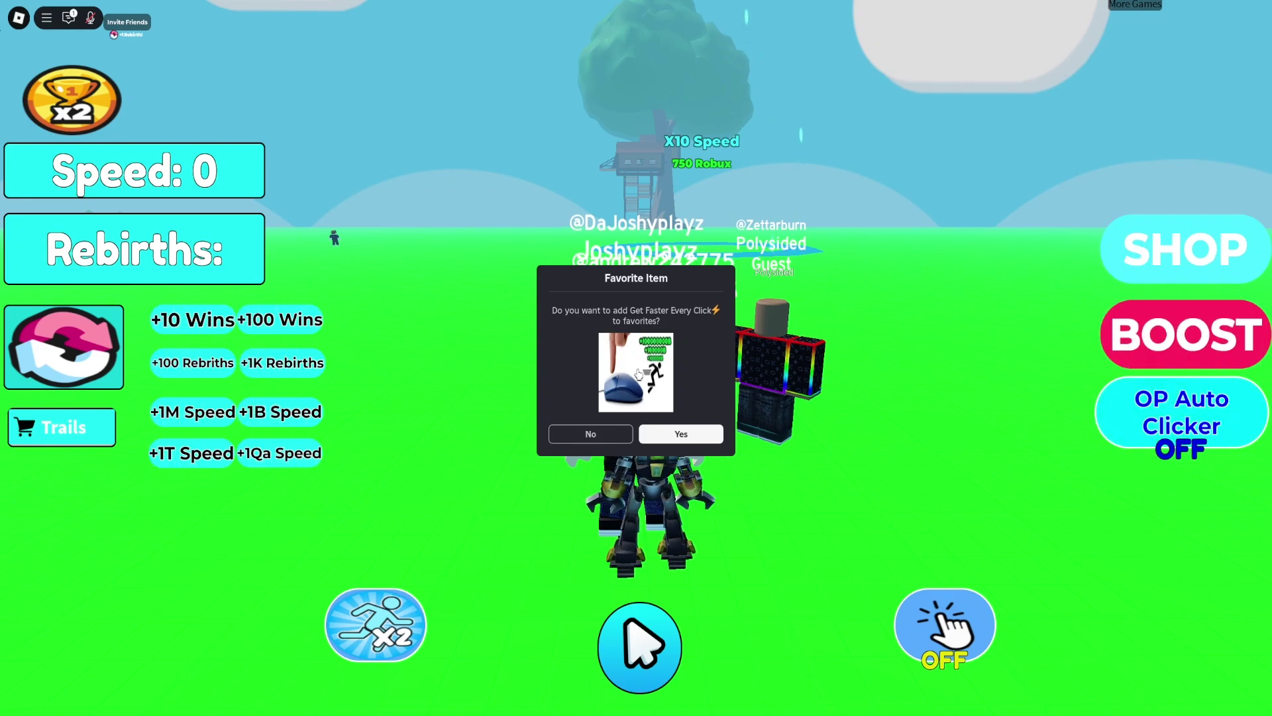
pyautogui.click(587, 434)
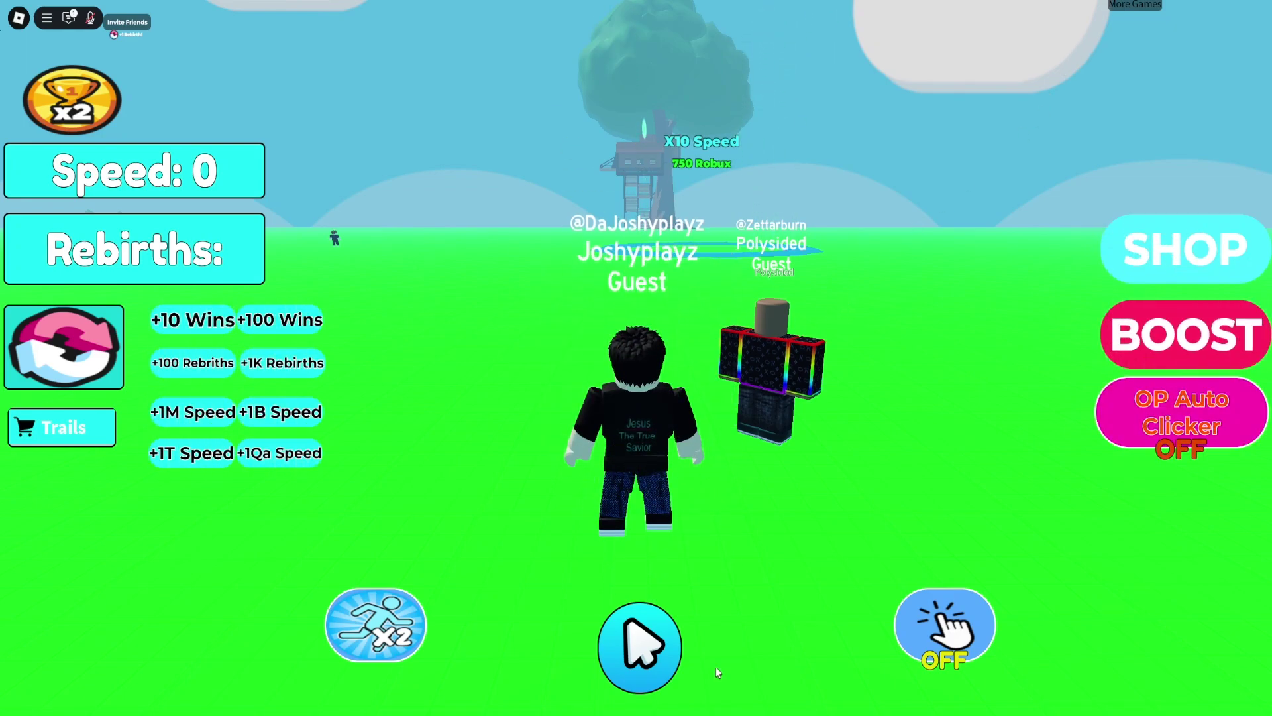
pyautogui.hotkey('alt', 'Tab')
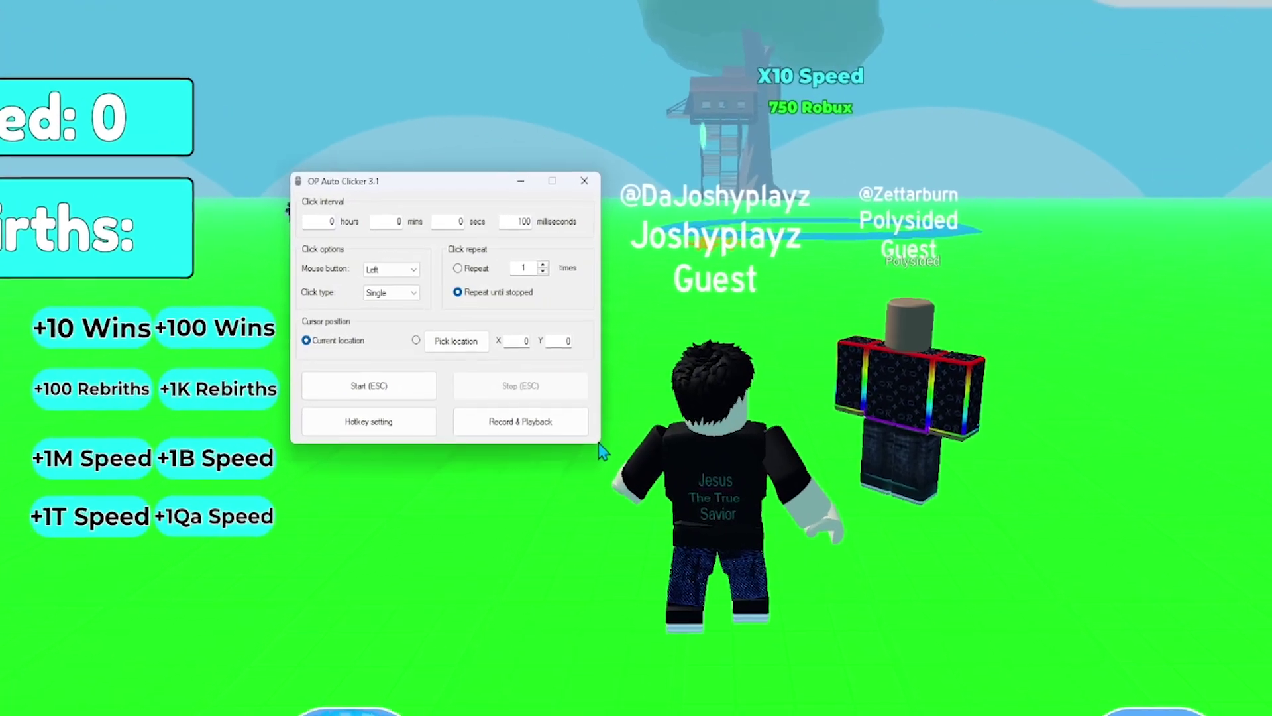
# - Change the auto clicker's milliseconds interval from 100 to 1, keeping repeat until stopped
pyautogui.moveTo(455, 163); pyautogui.dragTo(390, 245)
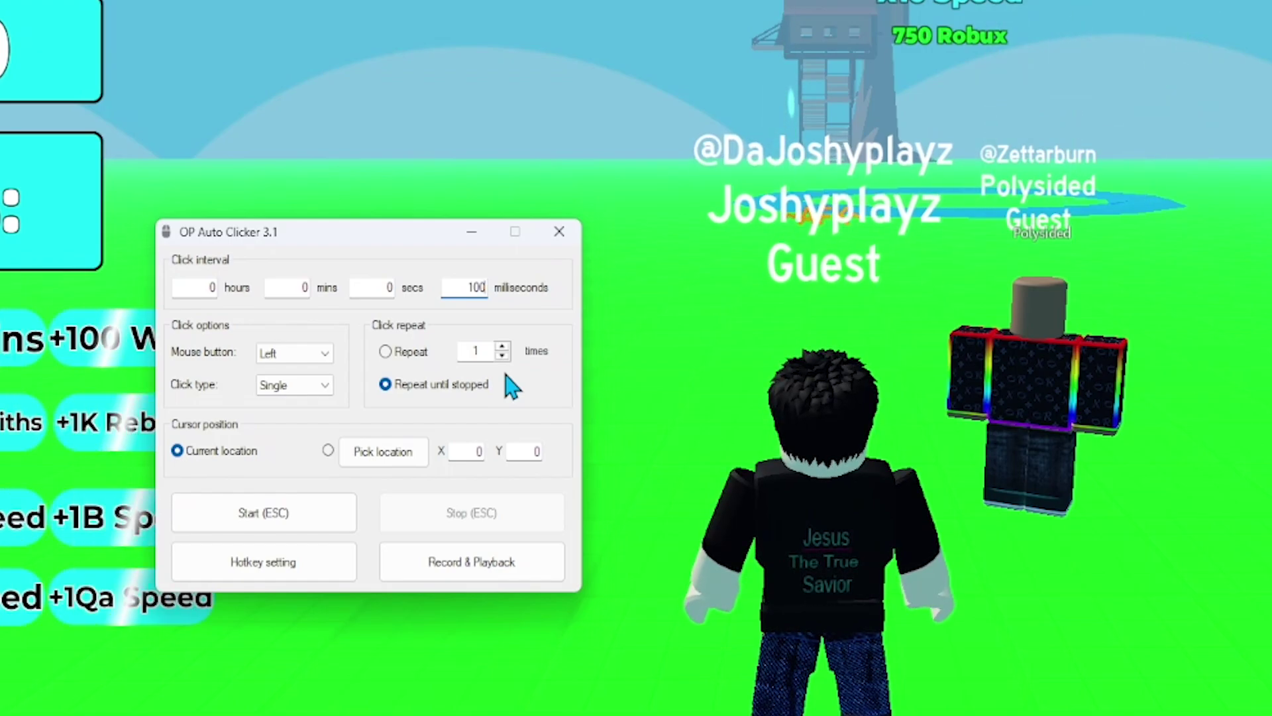
pyautogui.press('BackSpace')
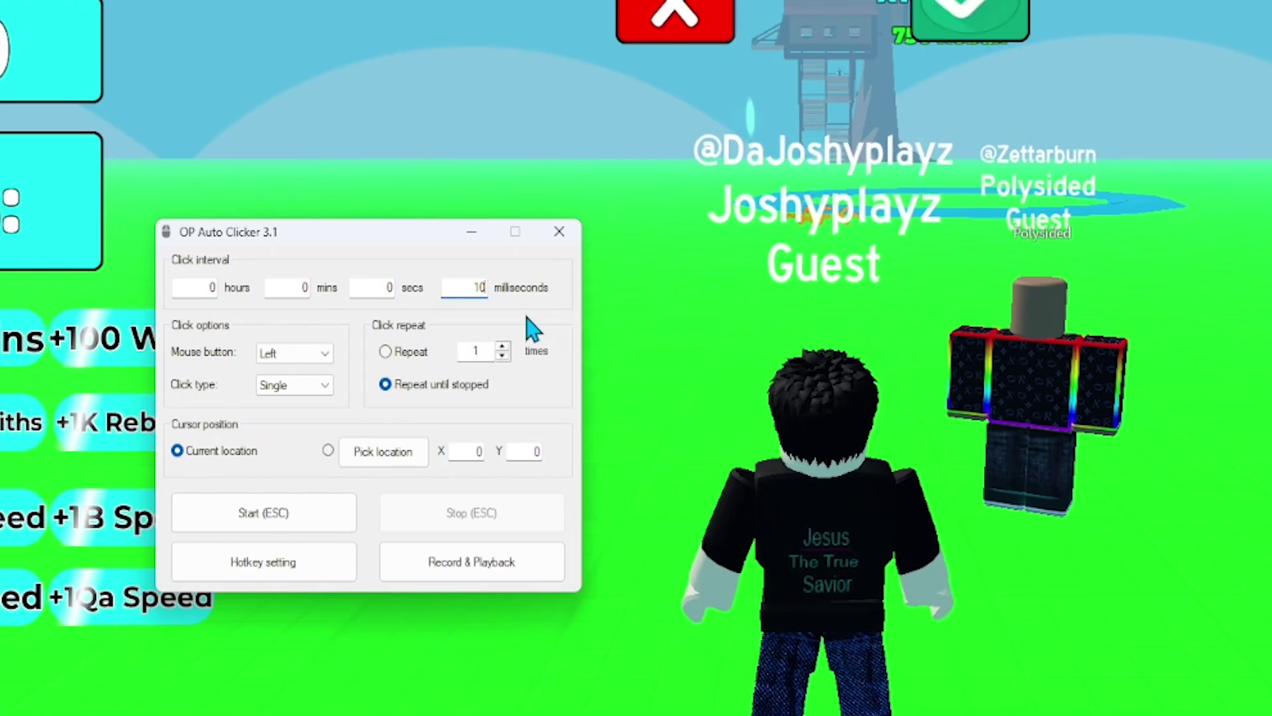
pyautogui.press('BackSpace')
pyautogui.press('BackSpace')
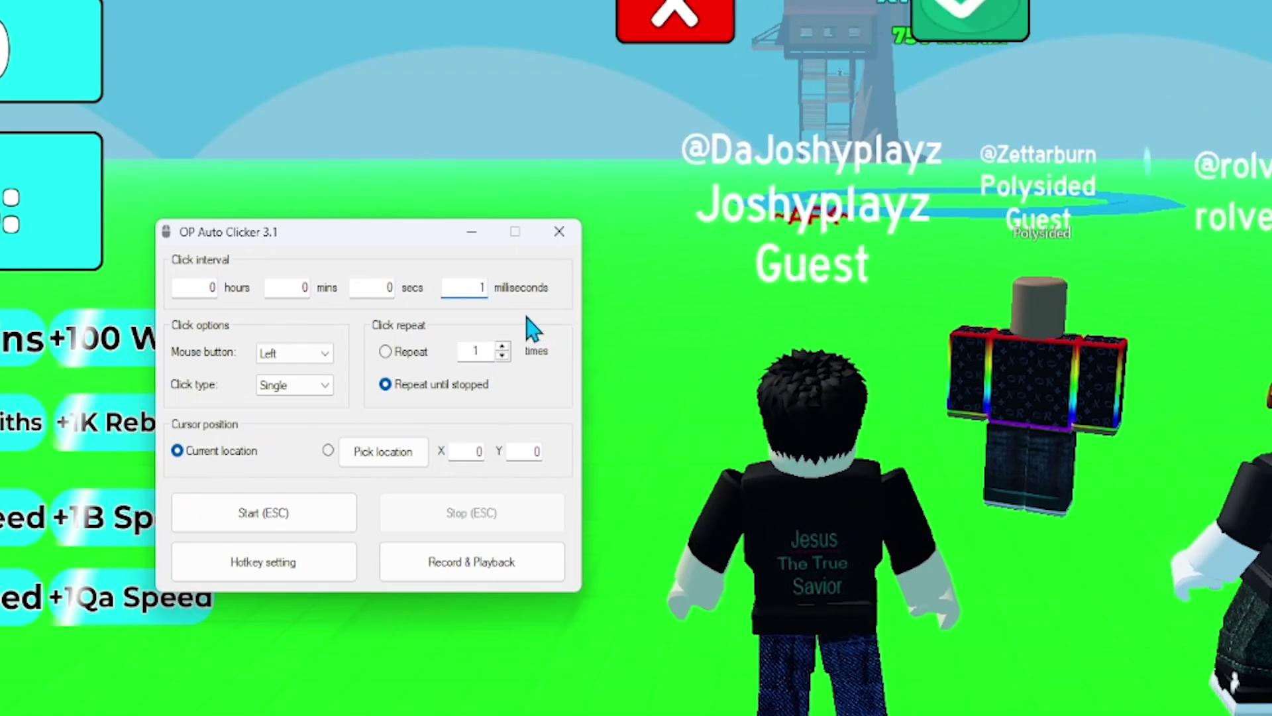
pyautogui.write('1')
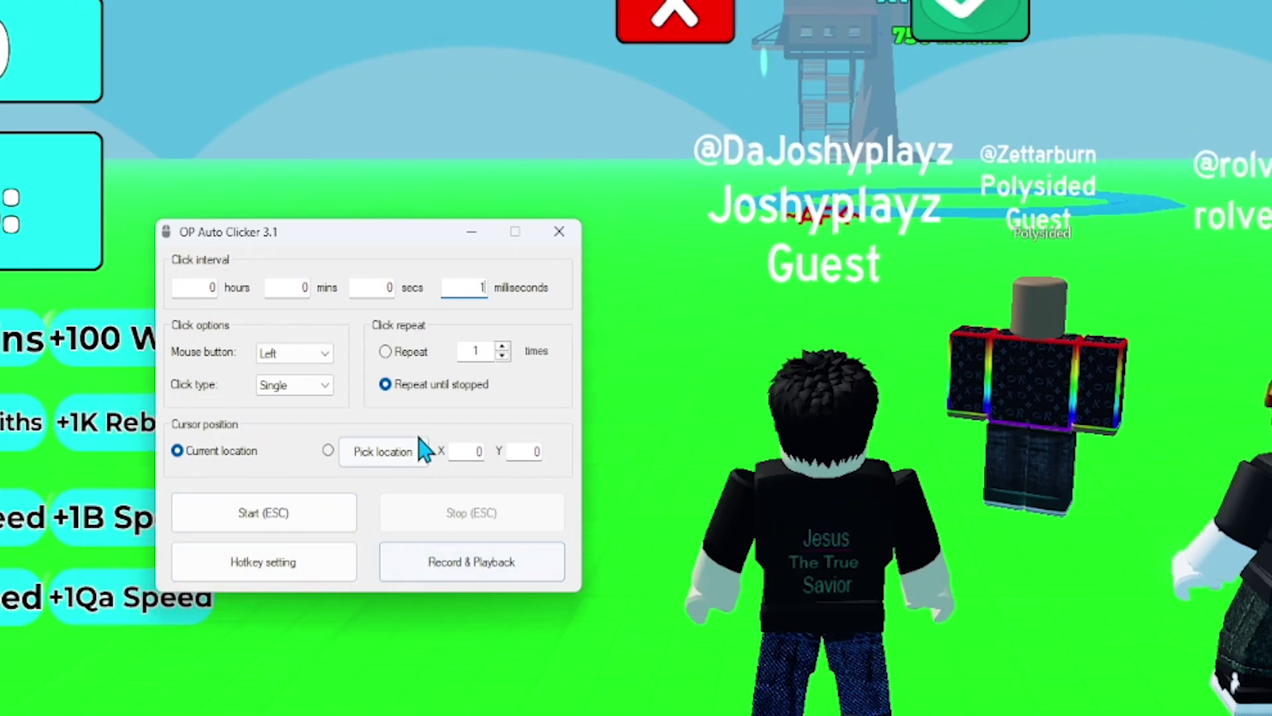
# - Check the hotkey settings, reposition the auto clicker window, and start clicking with the ESC hotkey
pyautogui.click(307, 582)
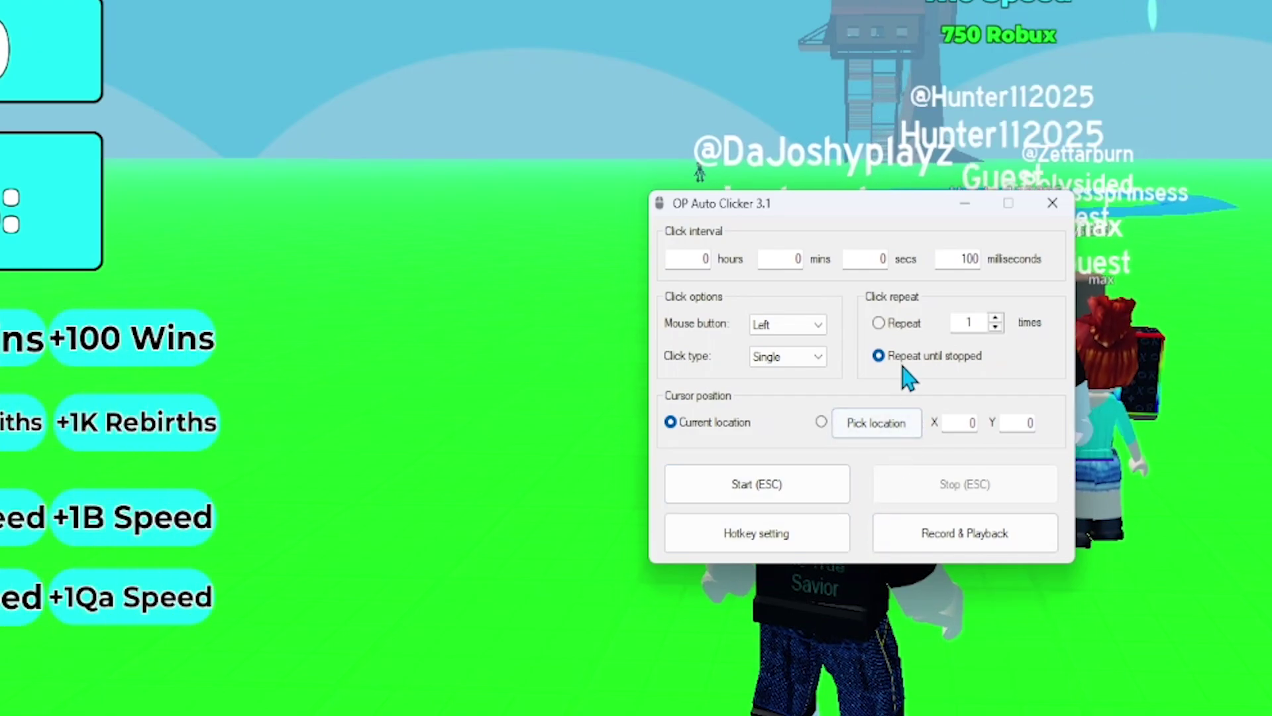
pyautogui.moveTo(887, 214); pyautogui.dragTo(490, 258)
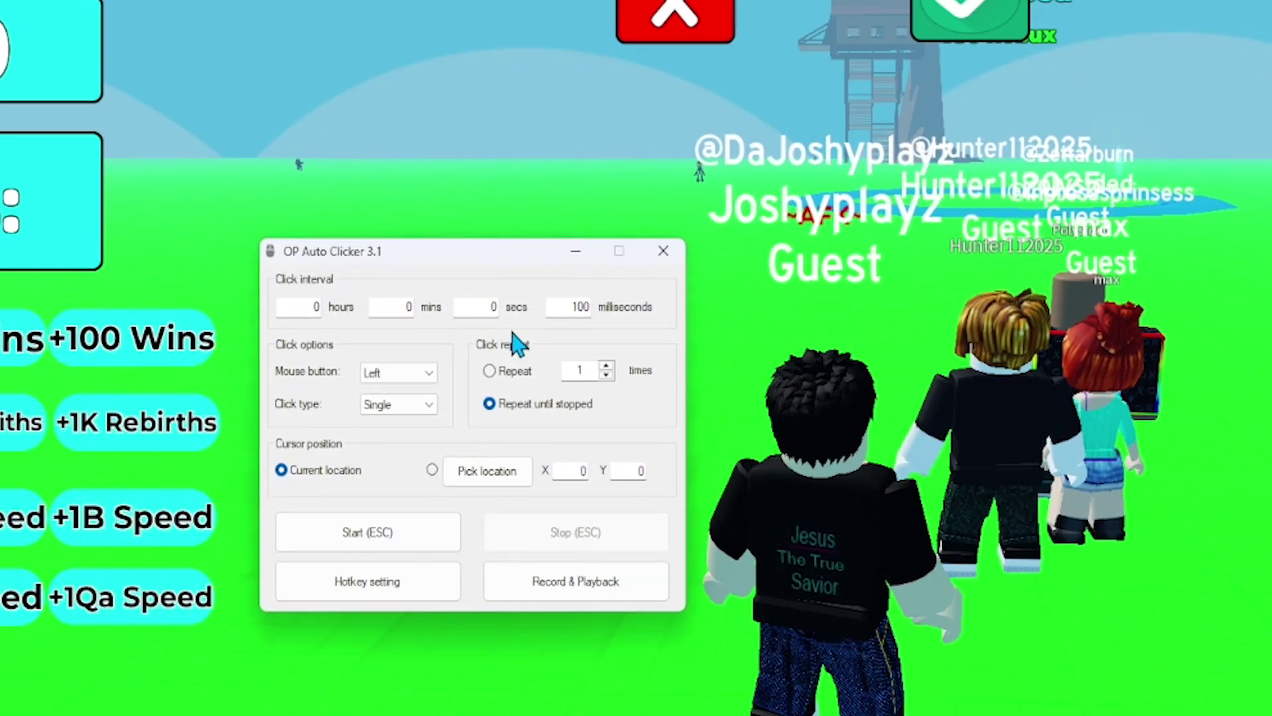
pyautogui.click(390, 532)
pyautogui.click(665, 250)
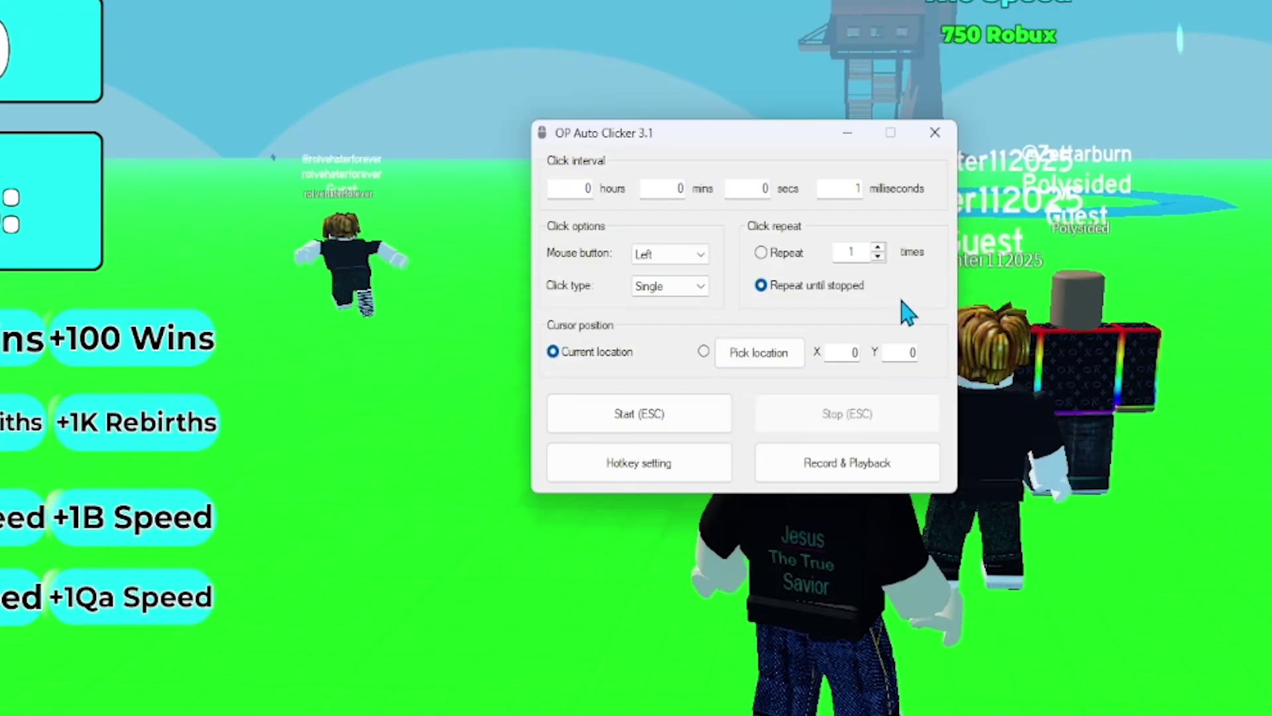
pyautogui.moveTo(755, 136); pyautogui.dragTo(482, 218)
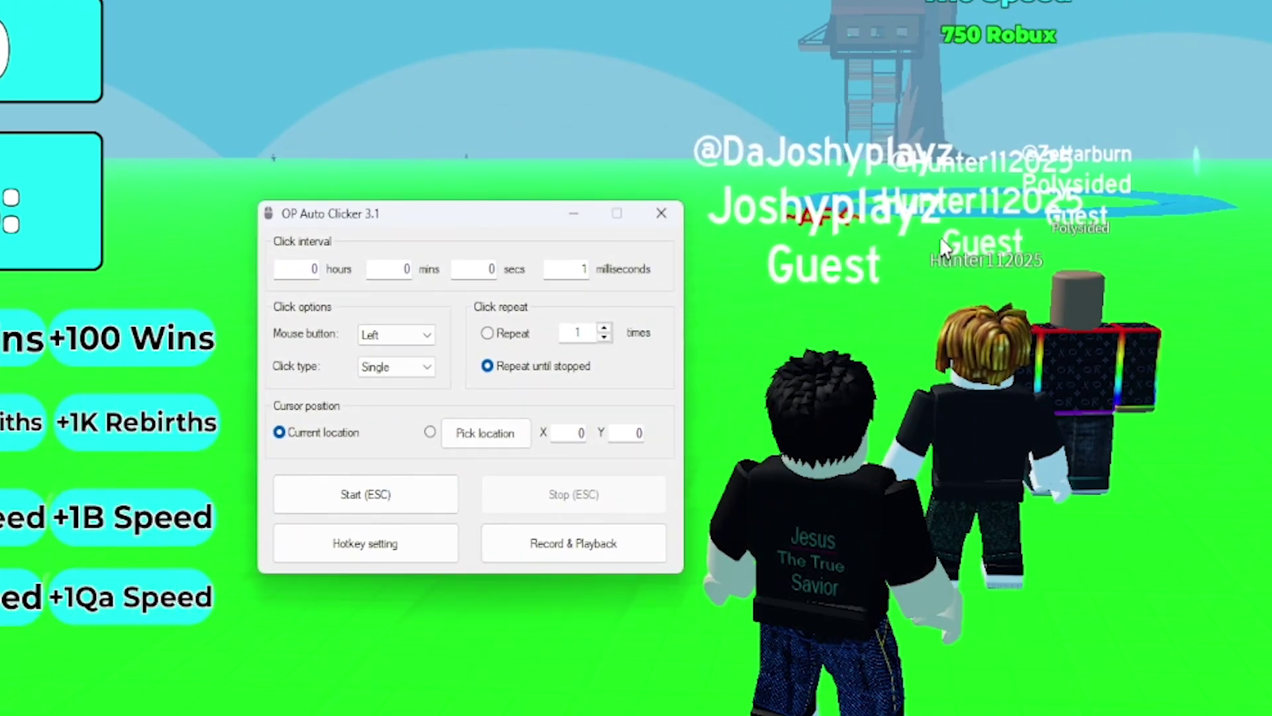
pyautogui.press('Escape')
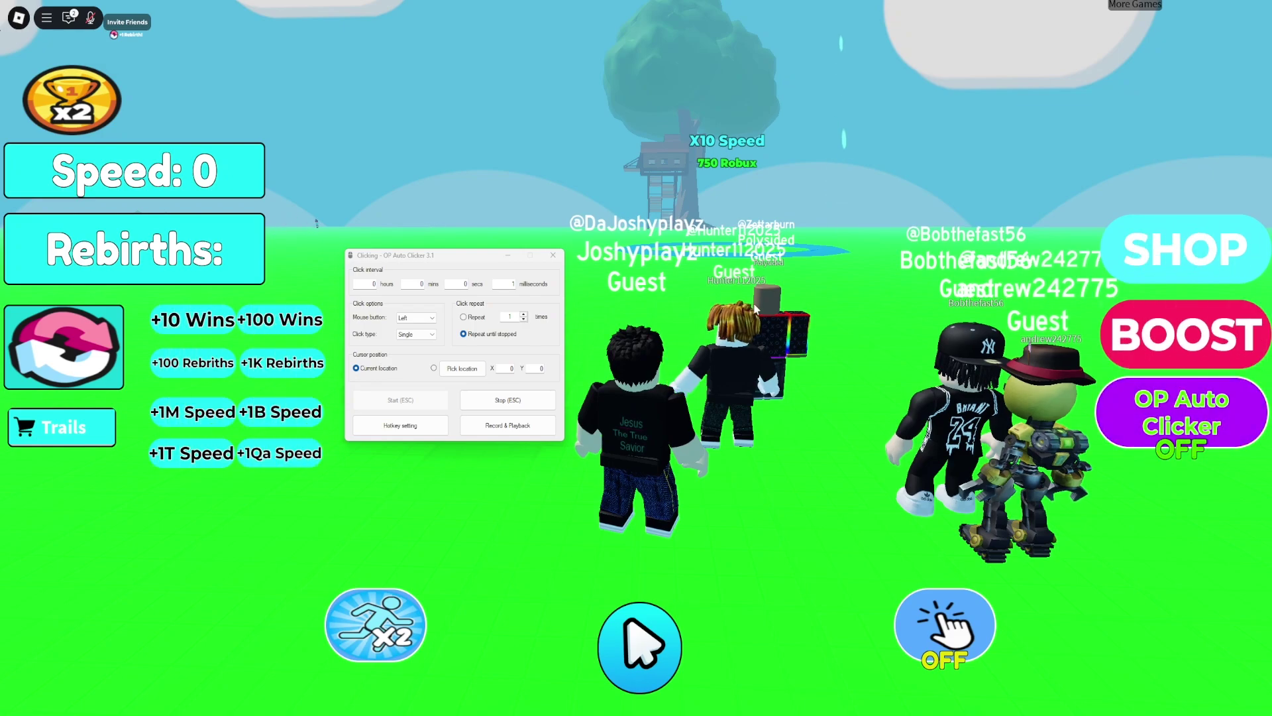
# - Aim the auto clicker at the game's big click button so the Speed counter climbs from 0
pyautogui.moveTo(660, 640)
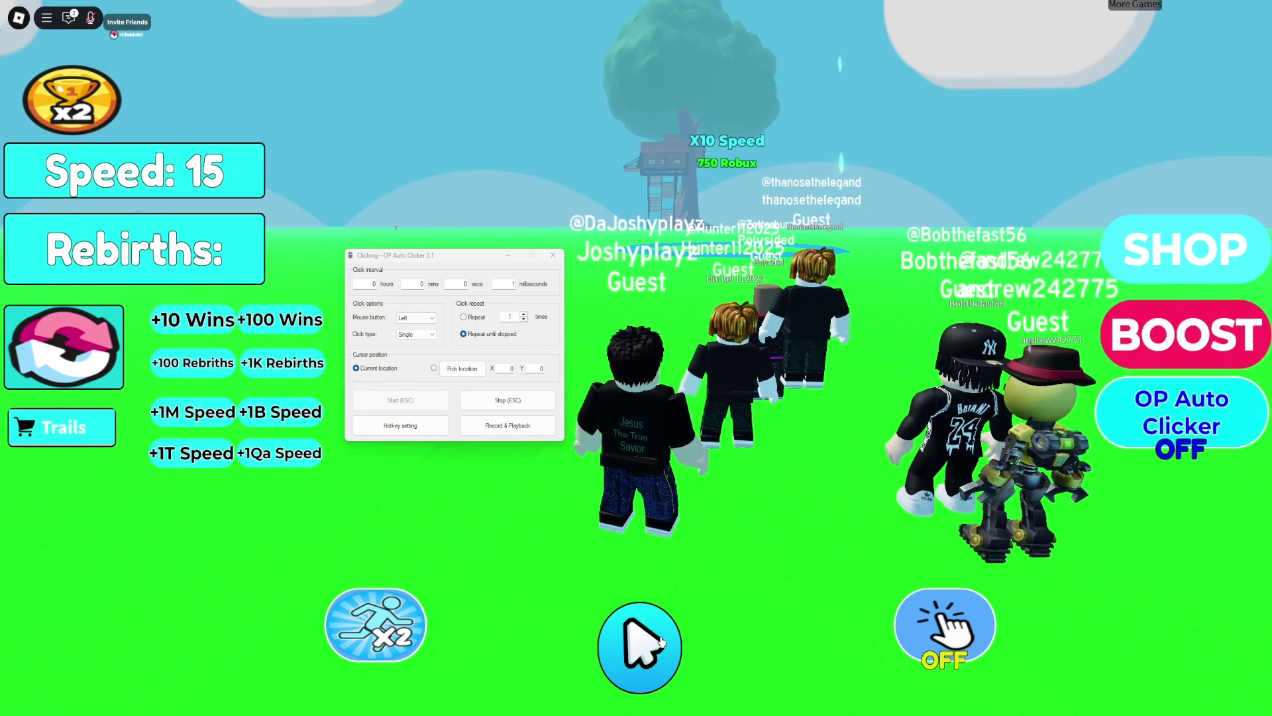